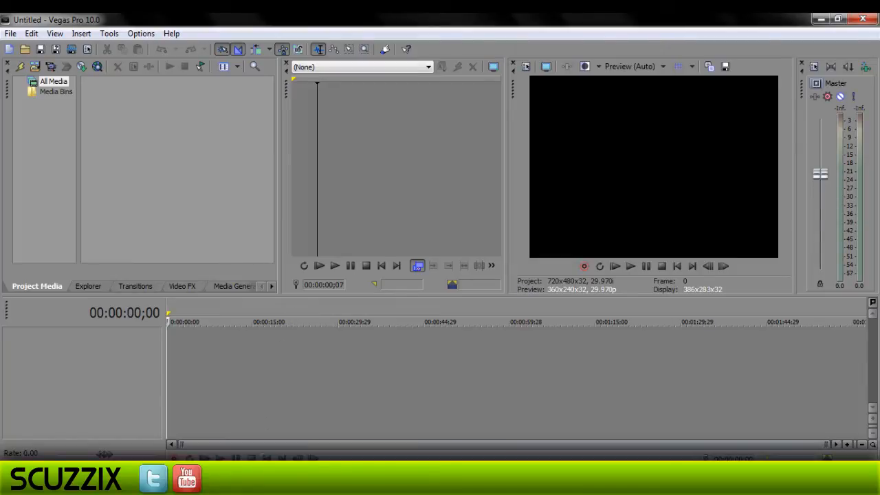
Step: Switch to the file explorer, open the YouTube > Raw folder in Documents and select DuckFinGaming BG.avi
left_click(167, 383)
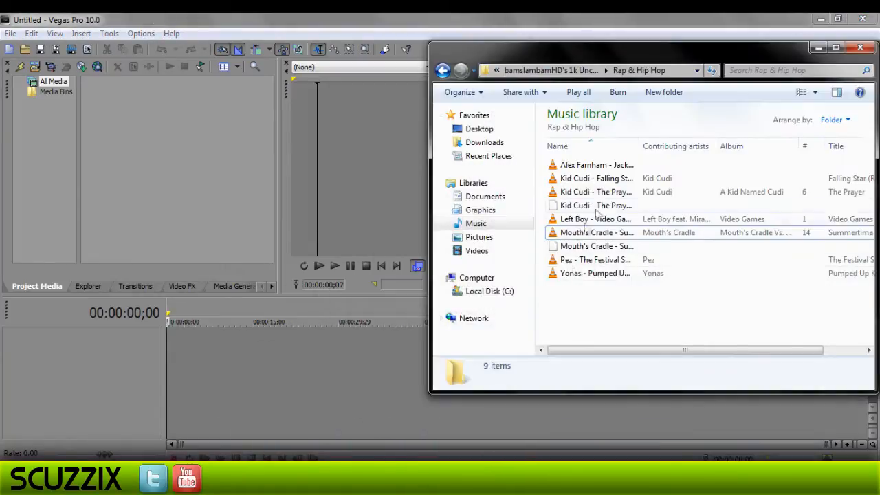
left_click(484, 196)
double_click(603, 246)
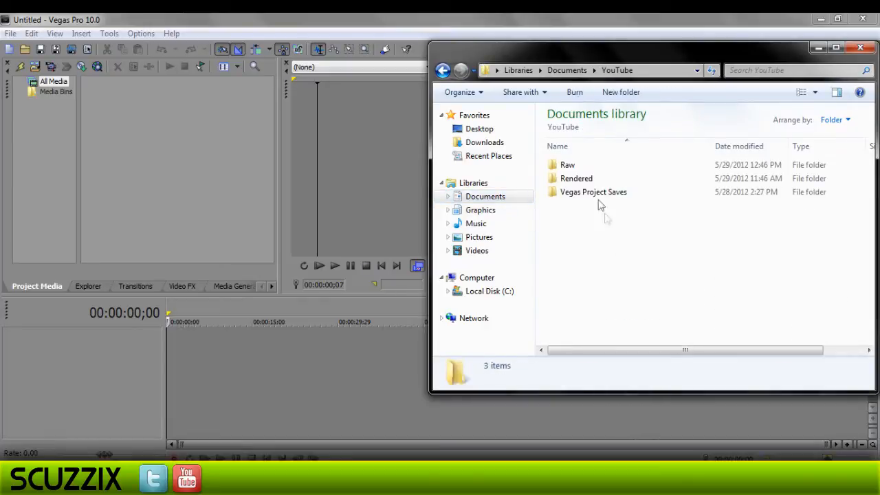
double_click(584, 168)
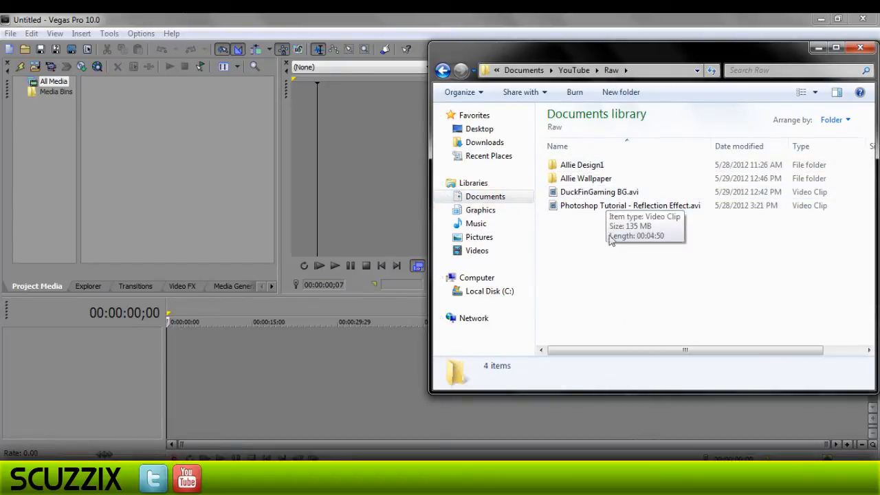
left_click(610, 196)
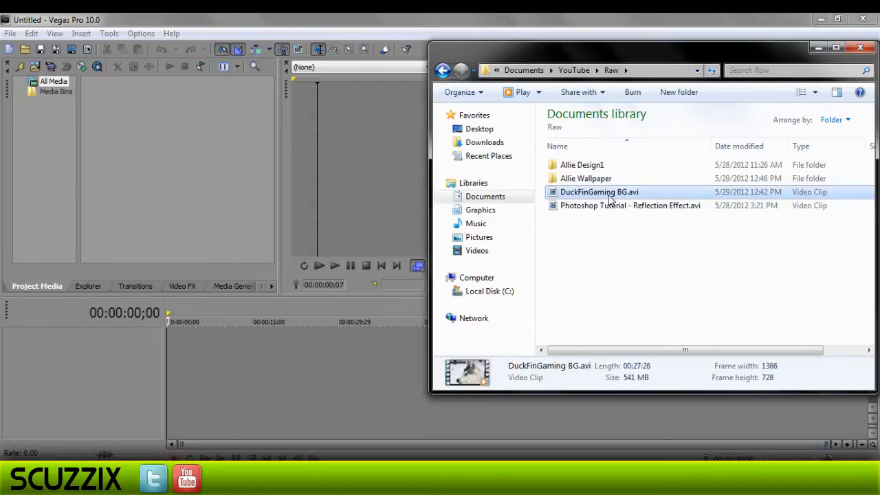
left_click_drag(611, 198, 142, 160)
left_click_drag(224, 178, 581, 195)
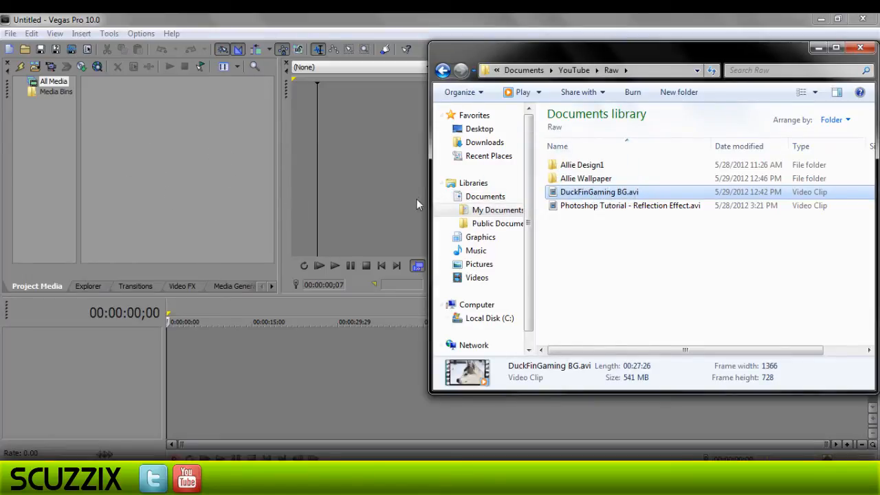
left_click(42, 287)
left_click(86, 286)
left_click(134, 286)
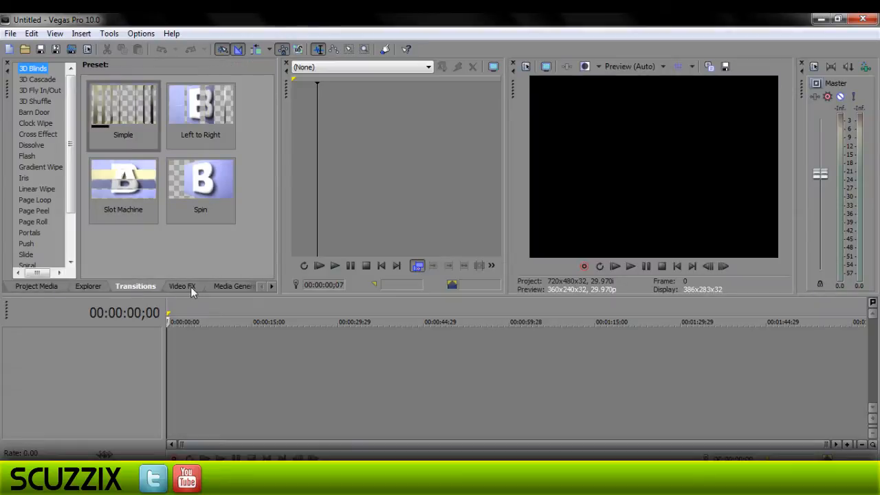
left_click(190, 287)
left_click(40, 288)
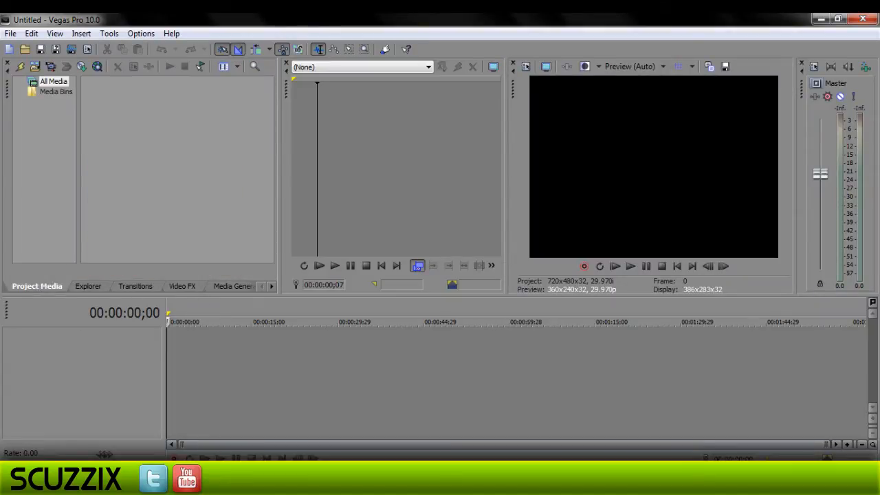
Step: Import DuckFinGaming BG.avi from the Raw folder into the project media
key("alt+Tab")
left_click_drag(577, 193, 194, 189)
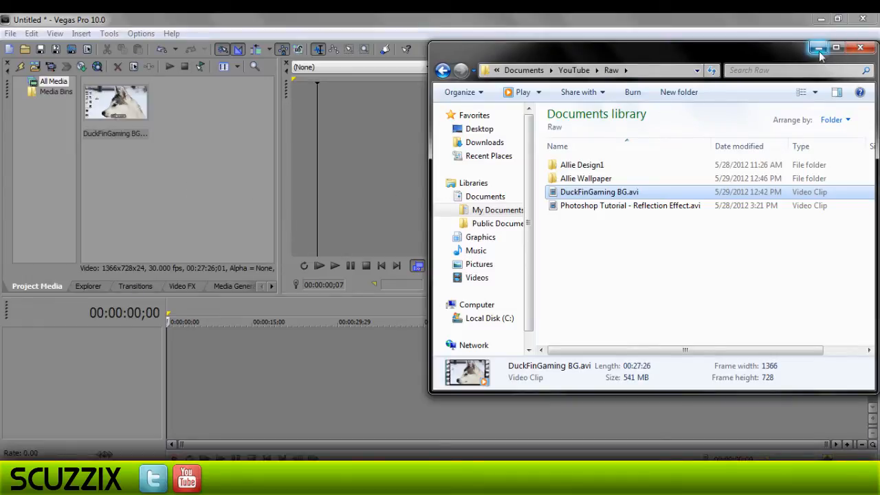
left_click(604, 304)
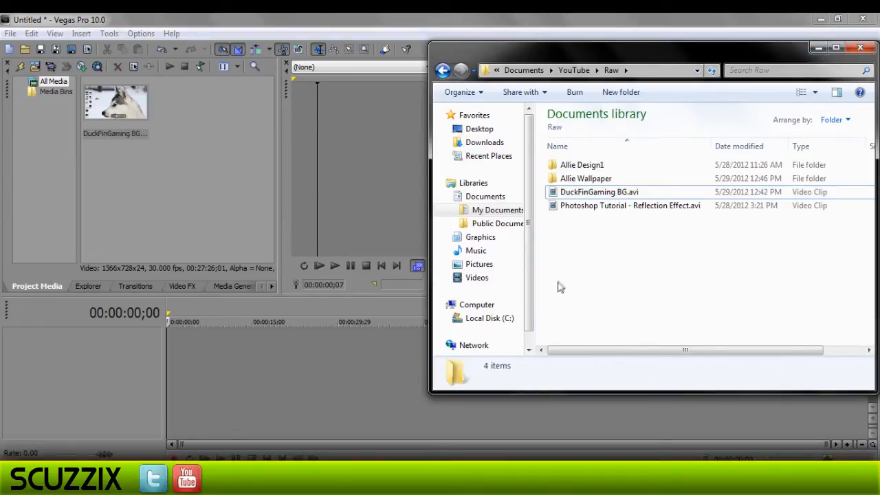
left_click(447, 196)
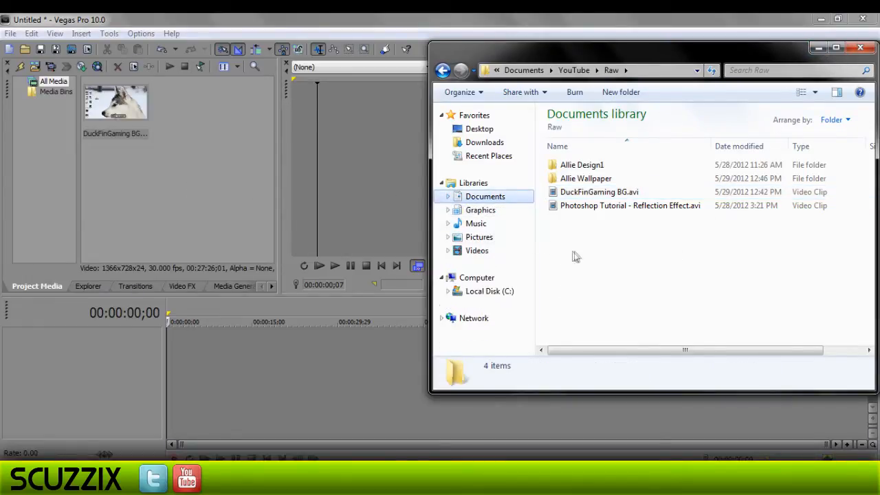
right_click(640, 273)
left_click(593, 276)
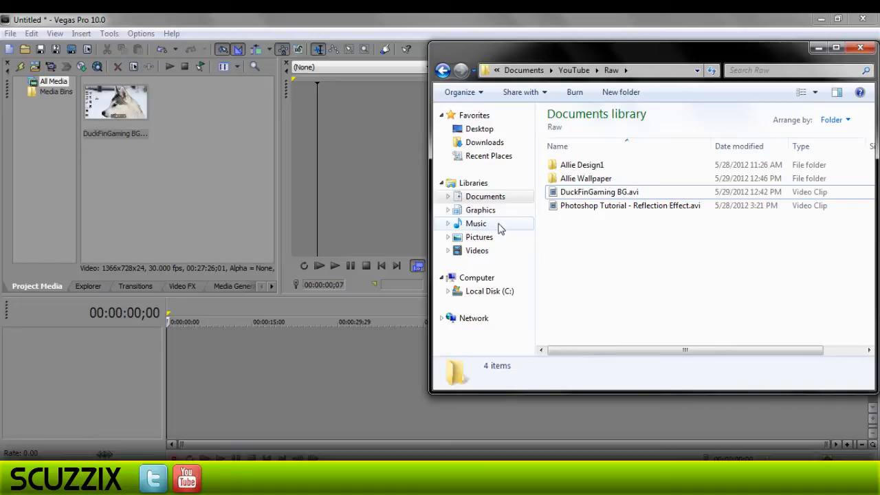
Step: Browse the Music library through the No Copyright folder and open its Rap & Hip Hop subfolder
left_click(500, 225)
left_click(584, 179)
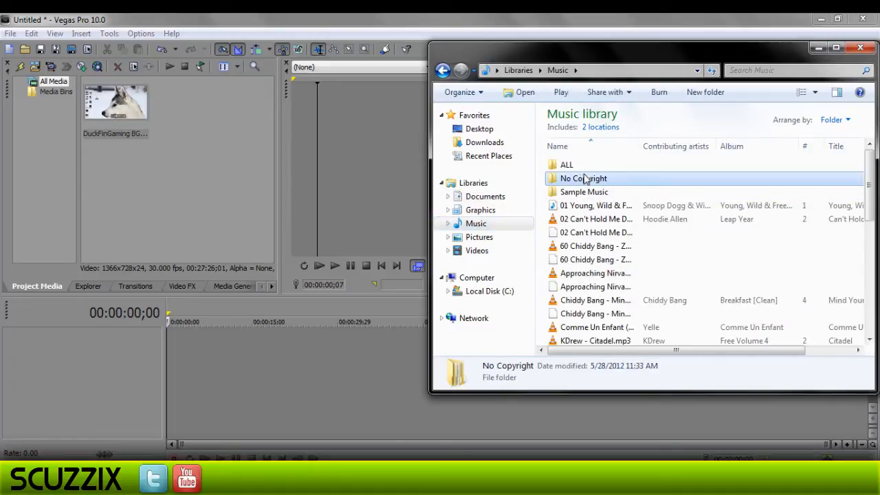
double_click(585, 179)
double_click(597, 168)
right_click(618, 284)
key("Escape")
left_click(586, 204)
double_click(587, 205)
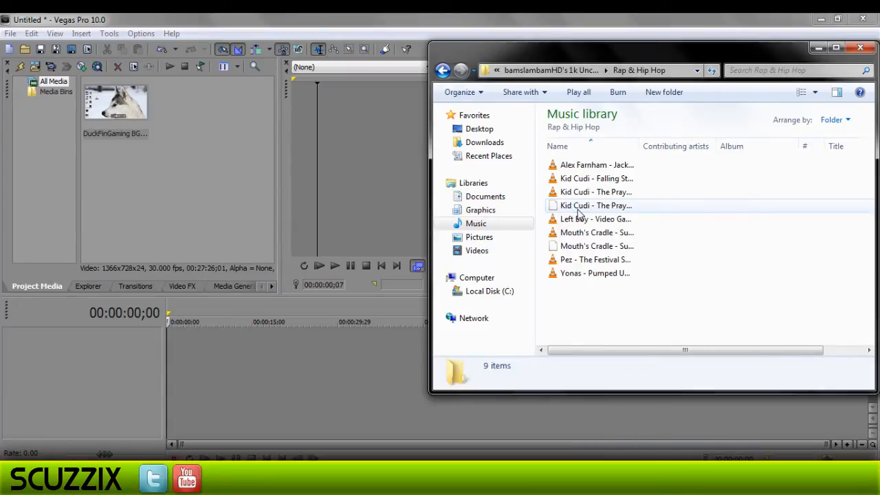
Step: Import Mouth's Cradle - Summertime.mp3 into the project media and minimize the file explorer window
right_click(661, 311)
left_click(603, 303)
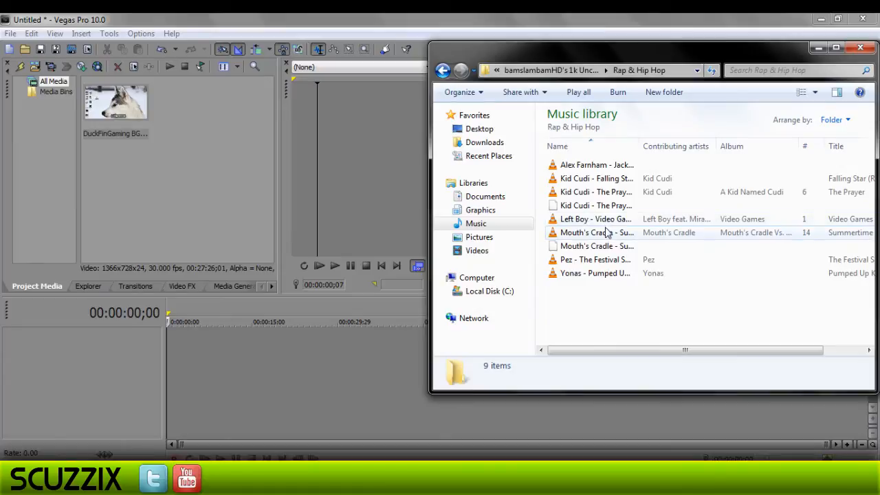
left_click_drag(608, 234, 194, 196)
left_click(818, 47)
left_click(246, 203)
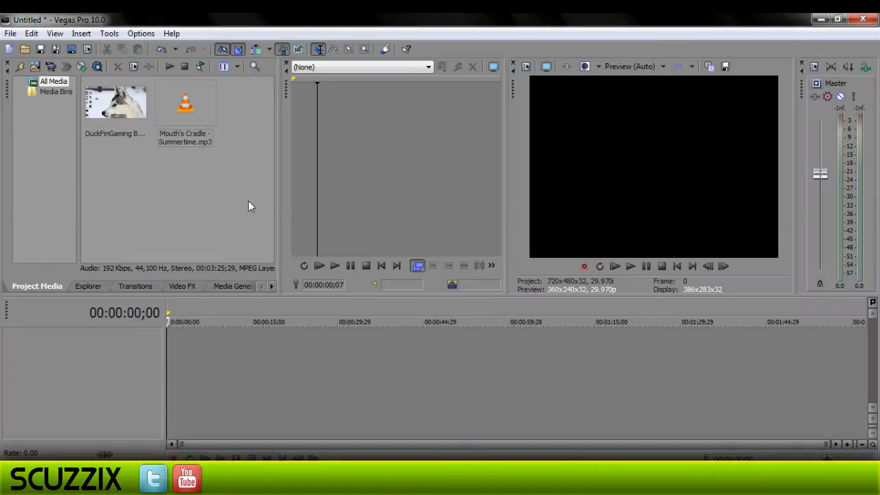
right_click(258, 163)
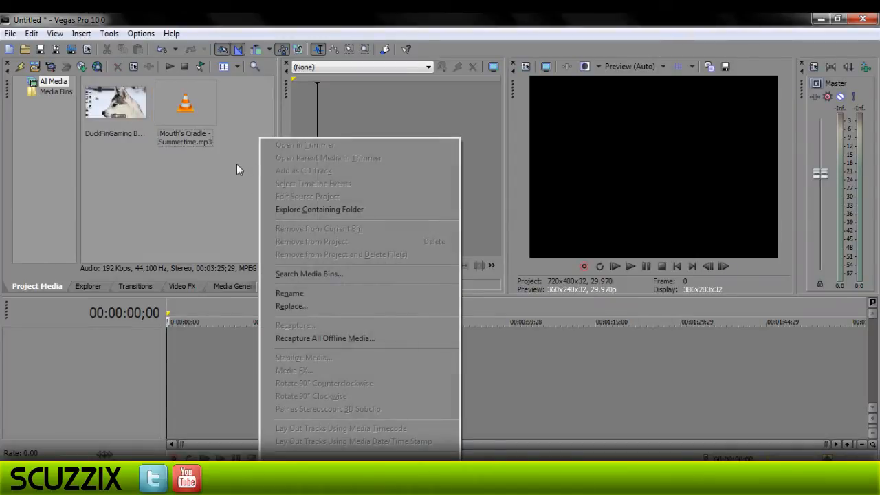
left_click(239, 165)
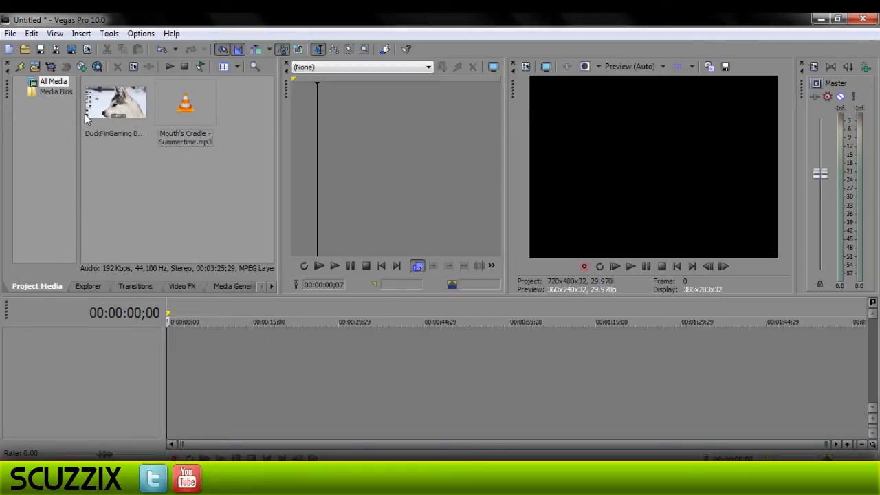
Step: Place DuckFinGaming BG.avi on a new video track and shift the clip about 2:24 later on the timeline
left_click_drag(109, 110, 216, 365)
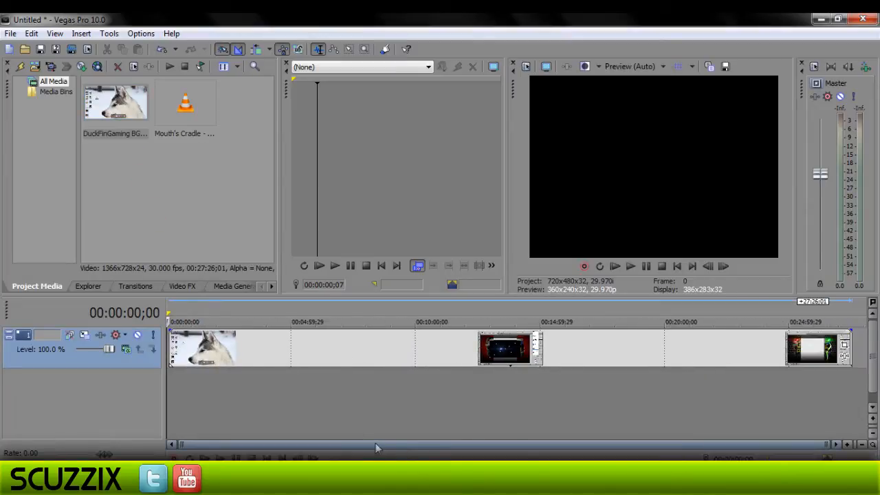
left_click_drag(330, 363, 392, 359)
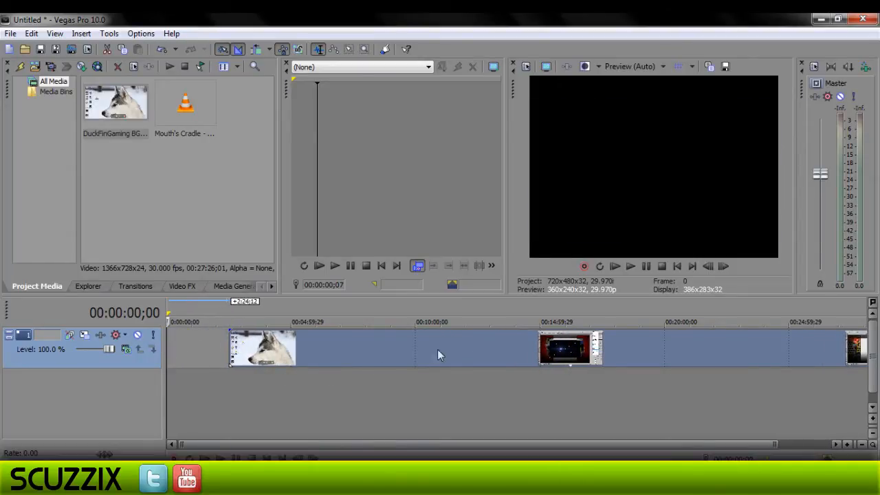
Step: Preview the empty gap before the clip and move the clip back to the start of the timeline
left_click(630, 266)
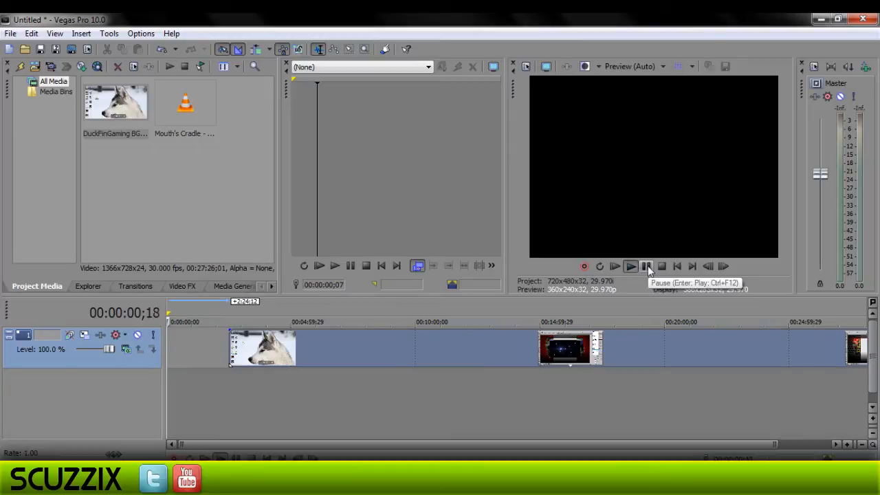
left_click(647, 267)
left_click(169, 370)
left_click_drag(388, 356, 278, 351)
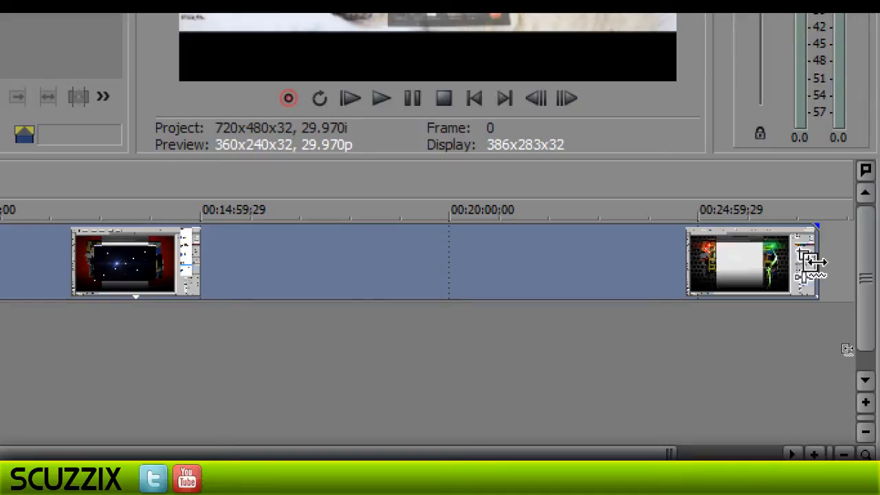
Step: Speed up the clip by time-compressing its end edge about 20:34 earlier, and preview the playback from the start
left_click_drag(816, 261, 817, 262)
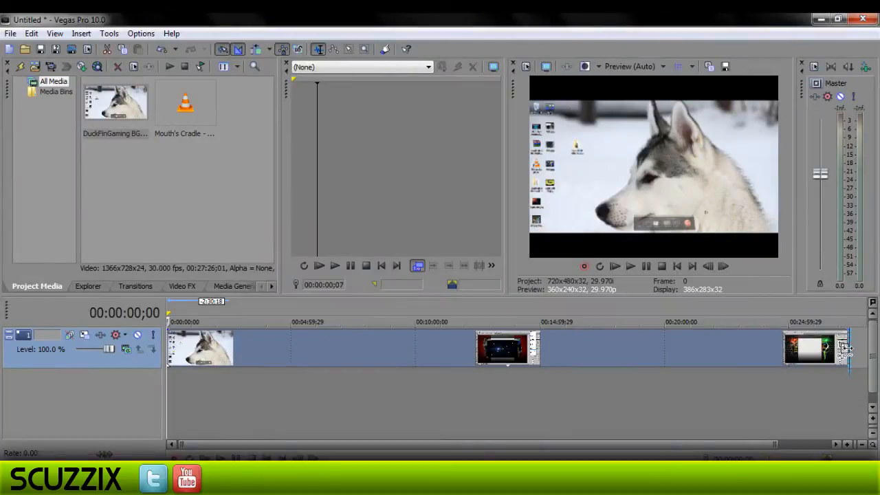
left_click_drag(845, 348, 330, 349)
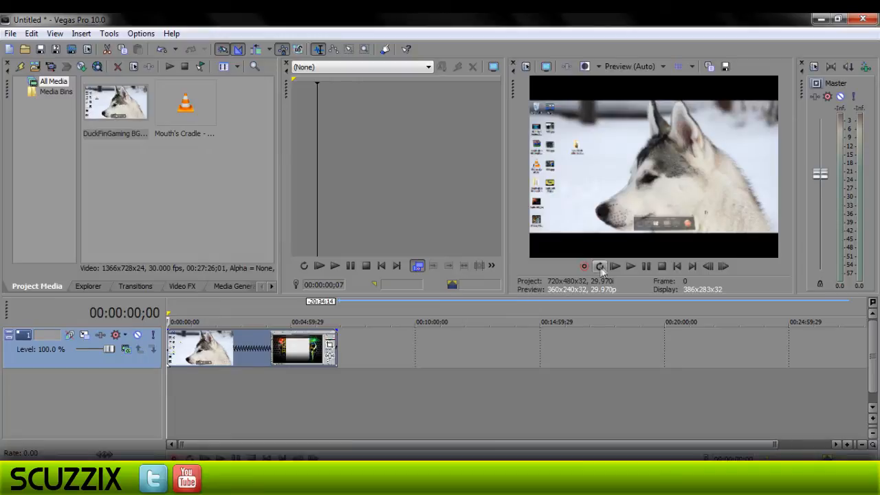
left_click(630, 266)
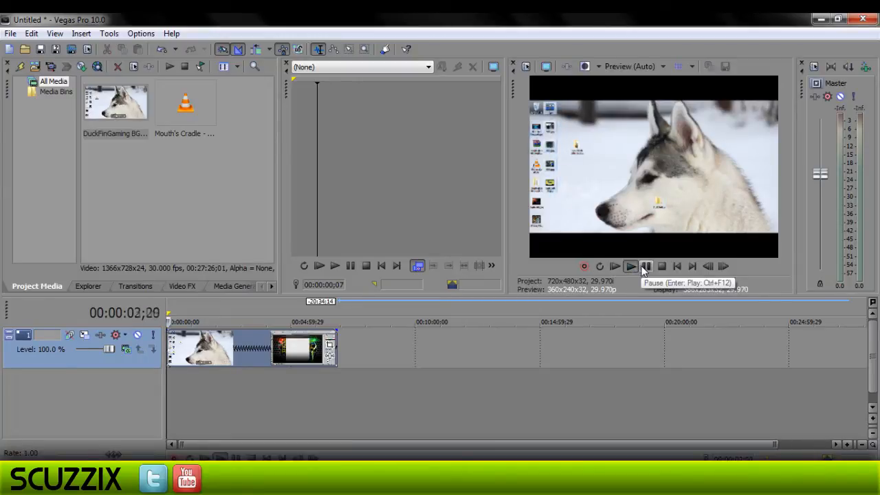
left_click(645, 269)
left_click(677, 267)
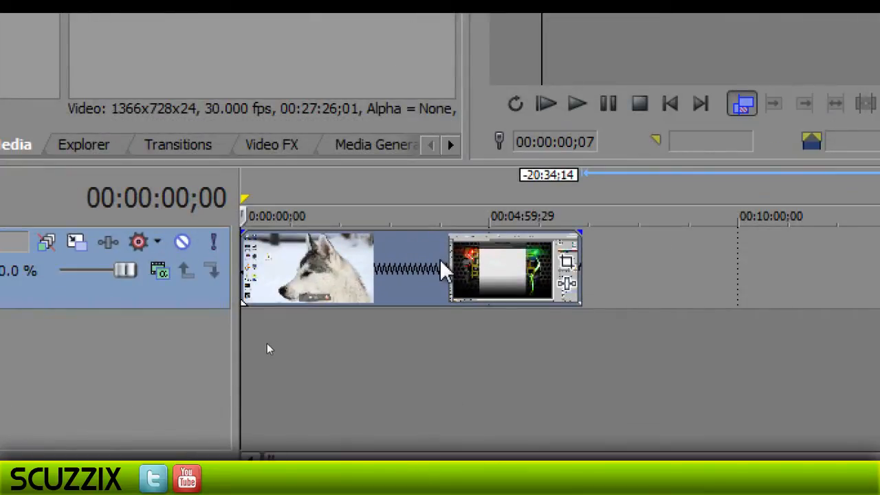
Step: Insert a Velocity envelope on the time-compressed video clip
right_click(478, 282)
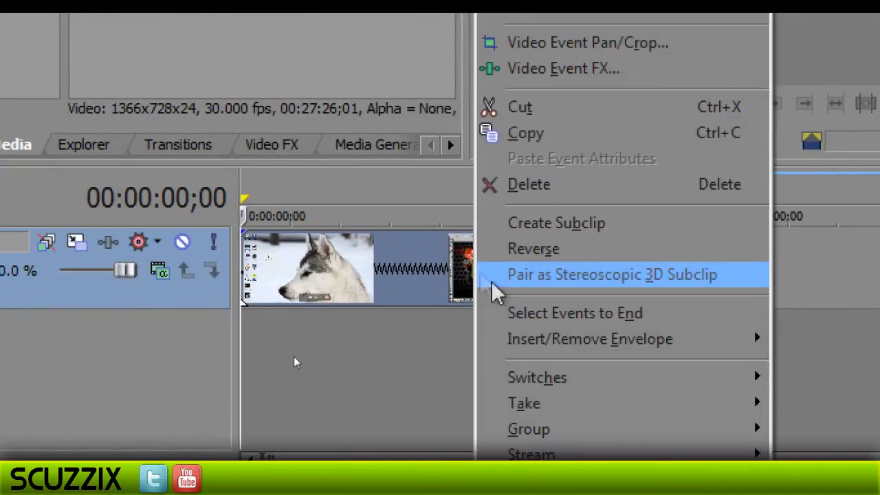
mouse_move(484, 344)
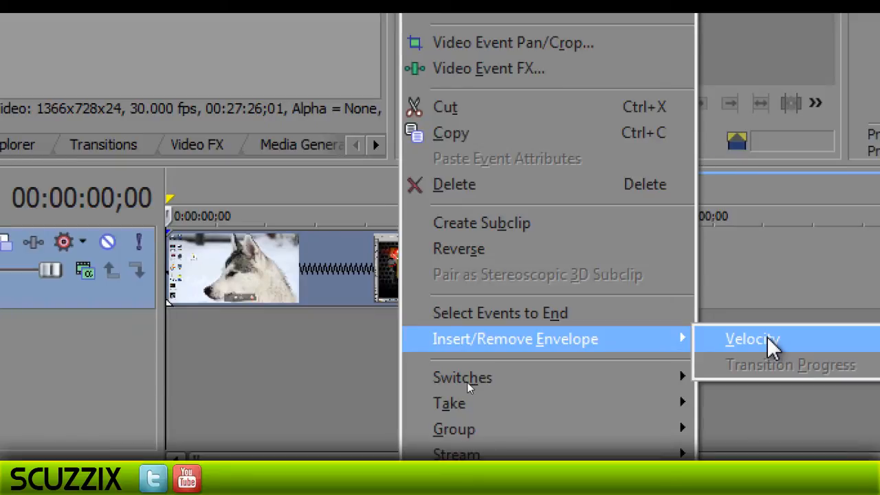
left_click(769, 340)
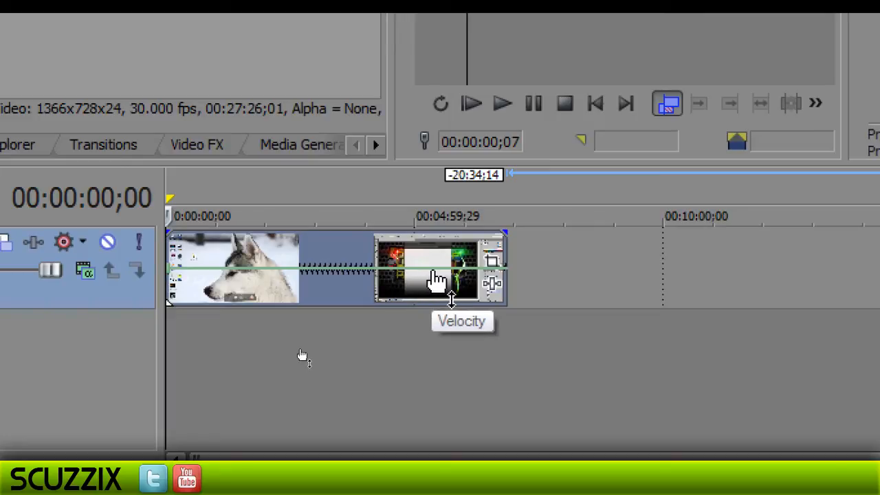
Step: Raise the clip's velocity envelope line in stages to the top of the event
left_click_drag(437, 280, 435, 273)
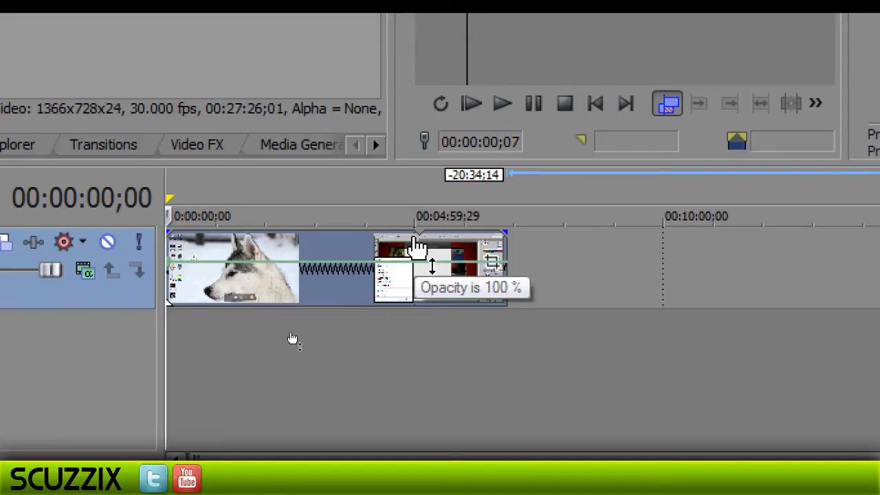
left_click_drag(429, 260, 433, 252)
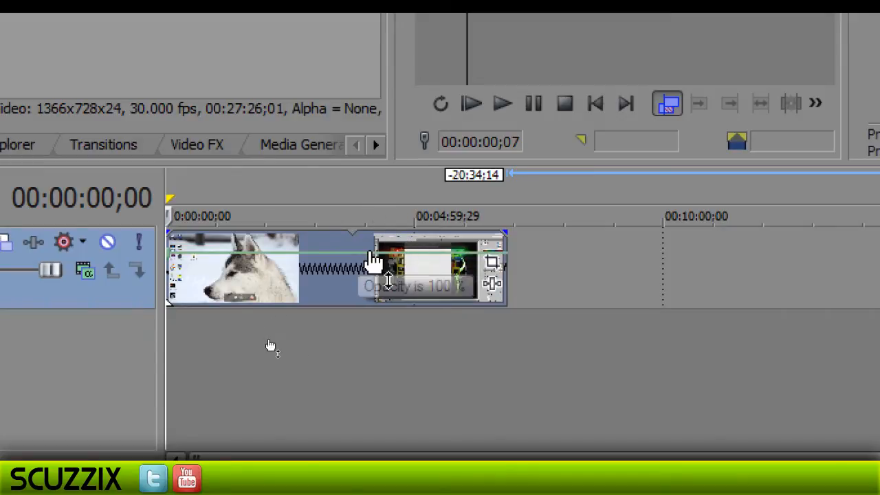
left_click_drag(371, 246, 384, 243)
left_click_drag(383, 244, 388, 234)
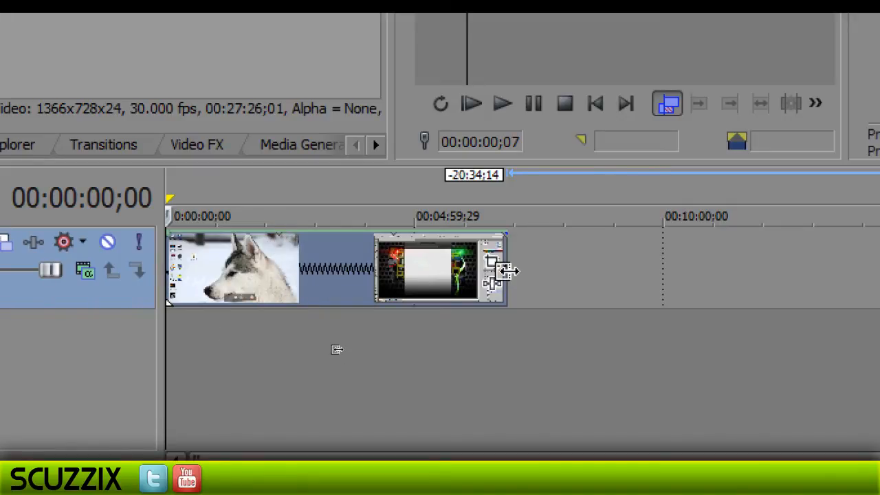
Step: Trim the clip's end about 4:34 earlier, to its first loop notch, and lower the velocity line partway
left_click_drag(507, 270, 282, 255)
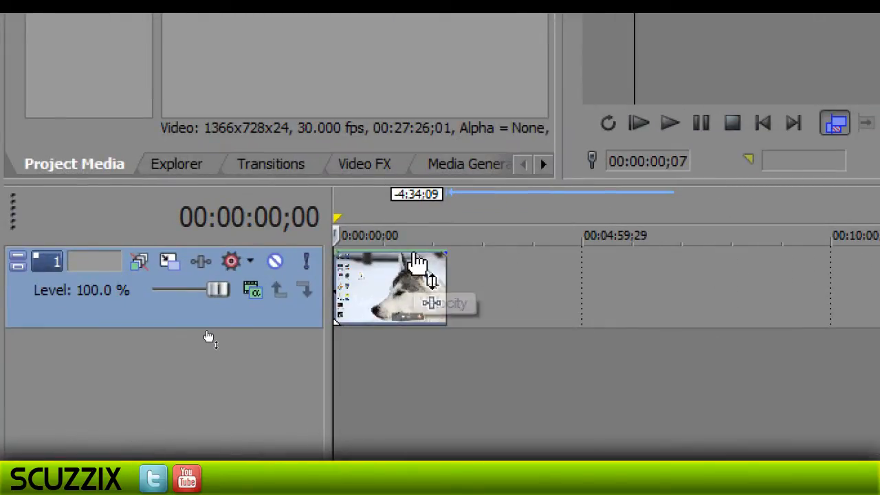
left_click_drag(418, 264, 418, 284)
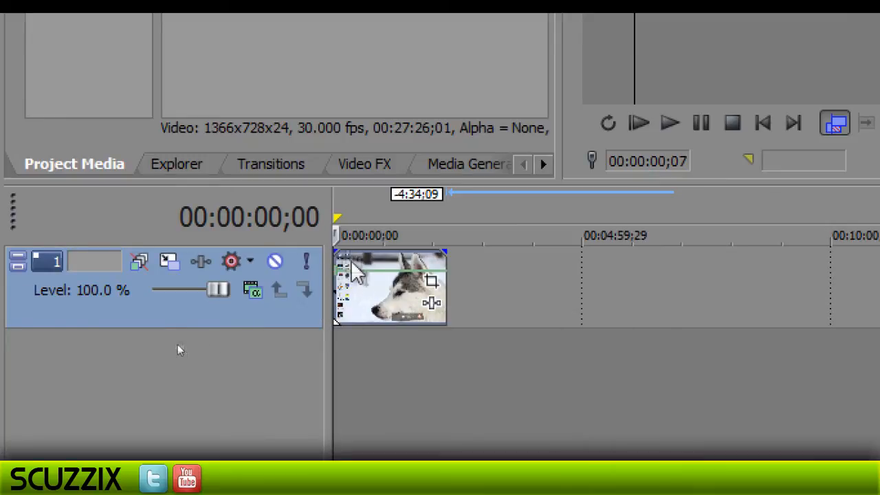
Step: Move the playhead past the clip to 00:02:52;10 and add a short fade-in at the clip's start
left_click_drag(332, 348, 474, 350)
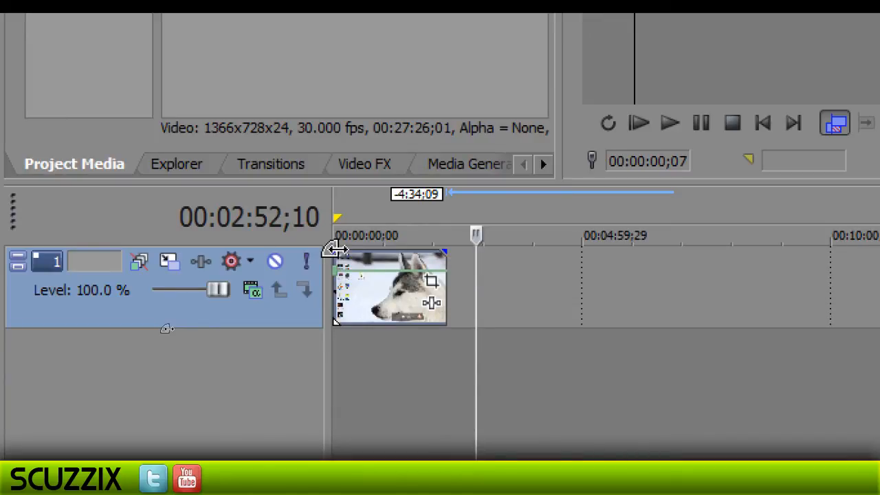
left_click_drag(335, 250, 351, 249)
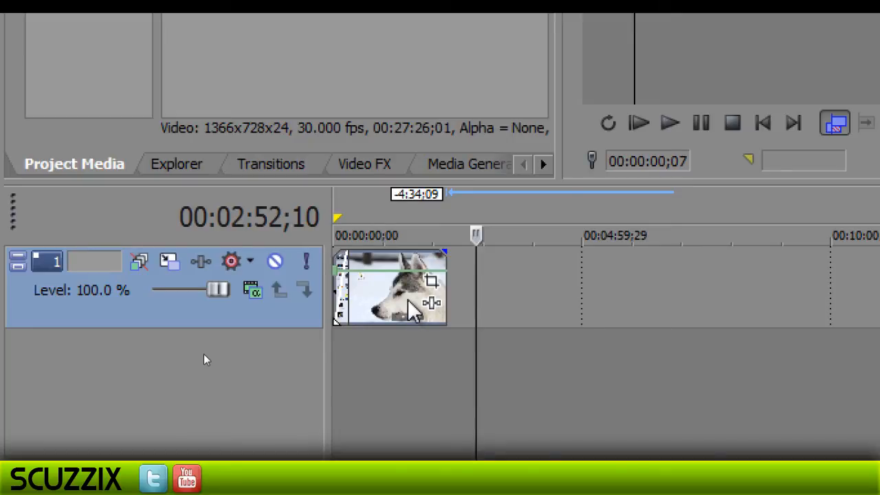
Step: Shorten the fade-in at the video clip's start and add a short fade-out at its end
scroll(408, 300, "up", 4)
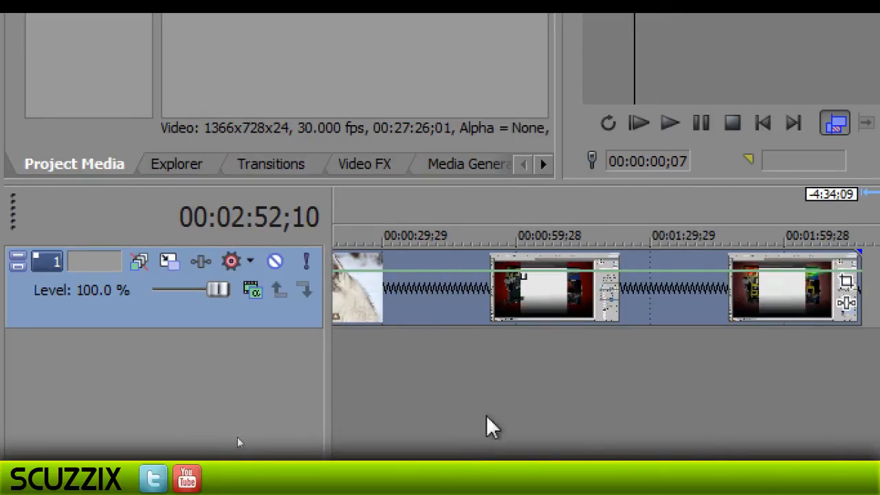
scroll(510, 337, "down", 5)
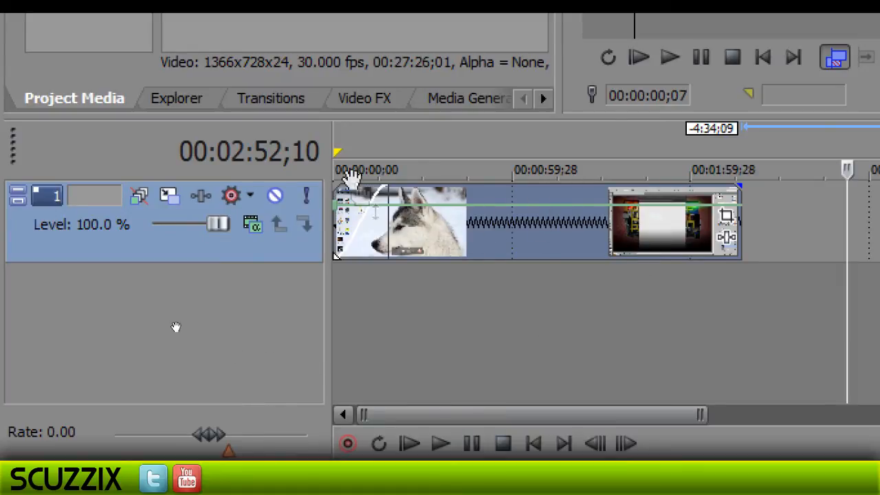
left_click_drag(382, 187, 349, 189)
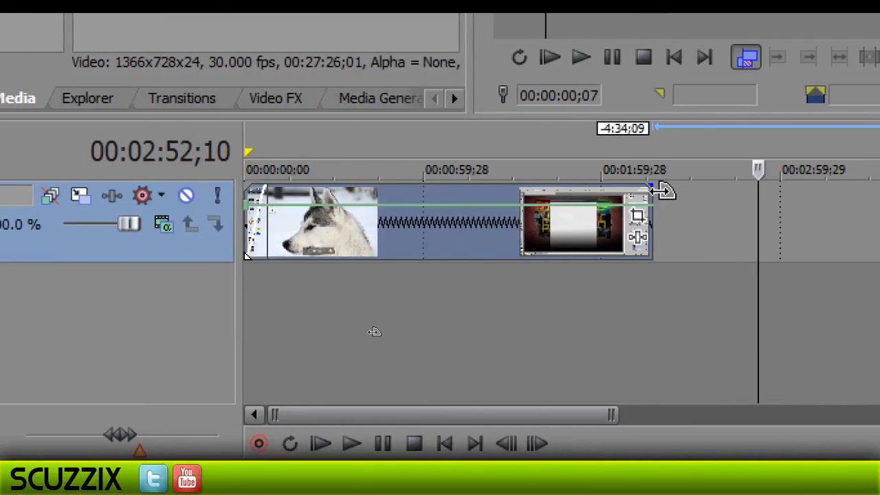
left_click_drag(656, 187, 599, 172)
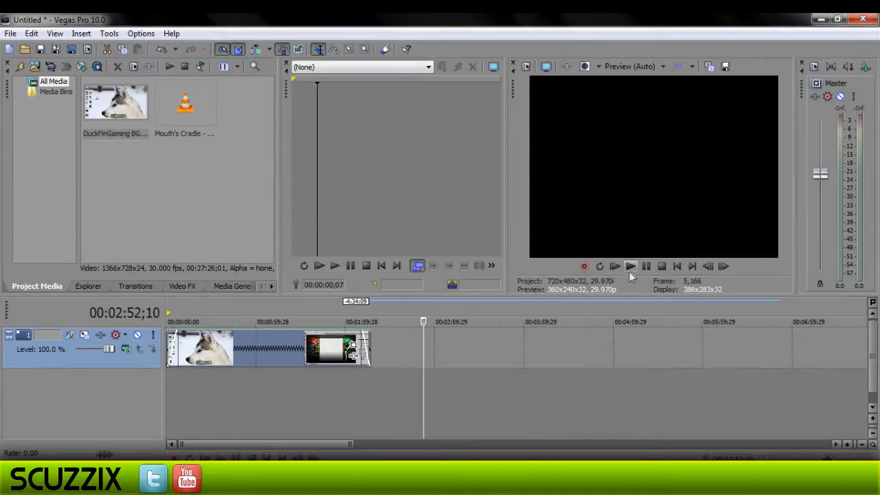
Step: Preview the fade-in from the project start and the fade-out near 00:02:10, then return to the start and pause
left_click(661, 266)
left_click(633, 266)
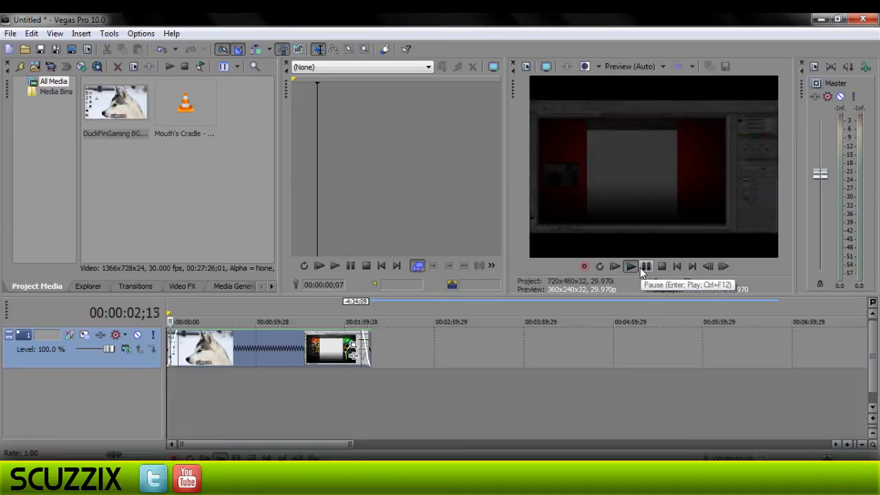
left_click(362, 321)
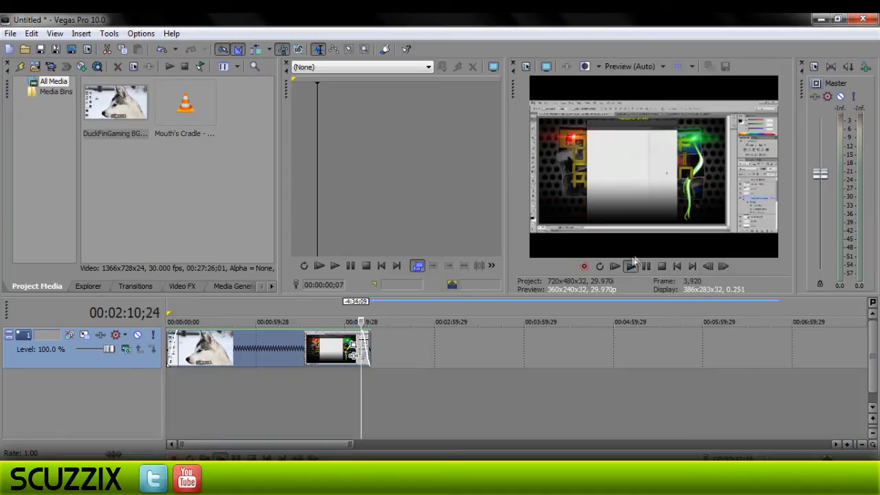
left_click(677, 267)
left_click(646, 267)
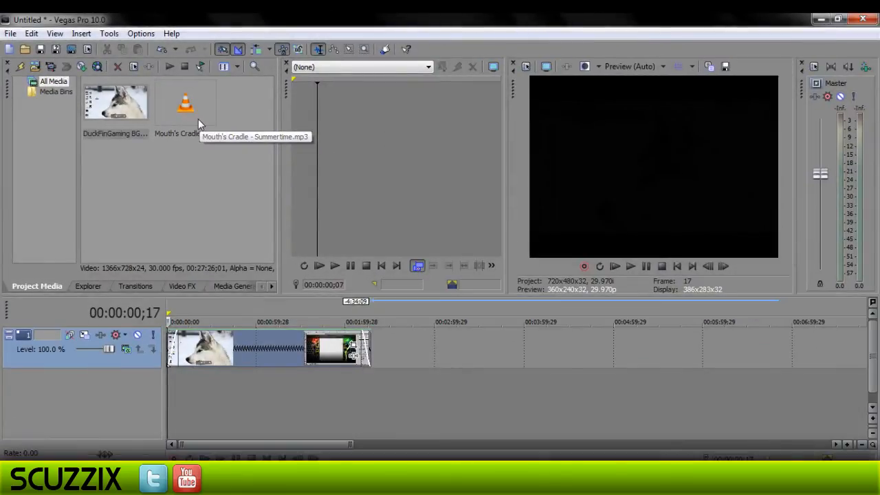
Step: Place Mouth's Cradle - Summertime.mp3 on a new track below the video and trim its end to the video clip's end
left_click_drag(393, 216, 410, 273)
left_click_drag(205, 156, 174, 375)
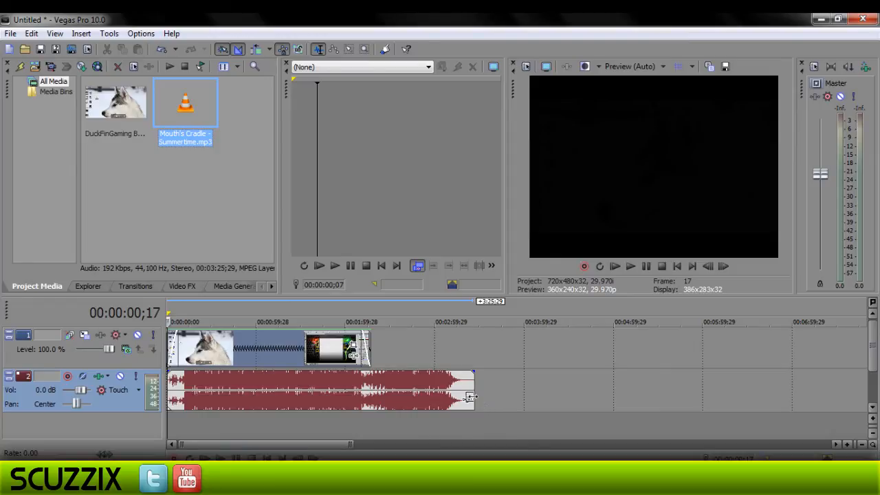
left_click(469, 396)
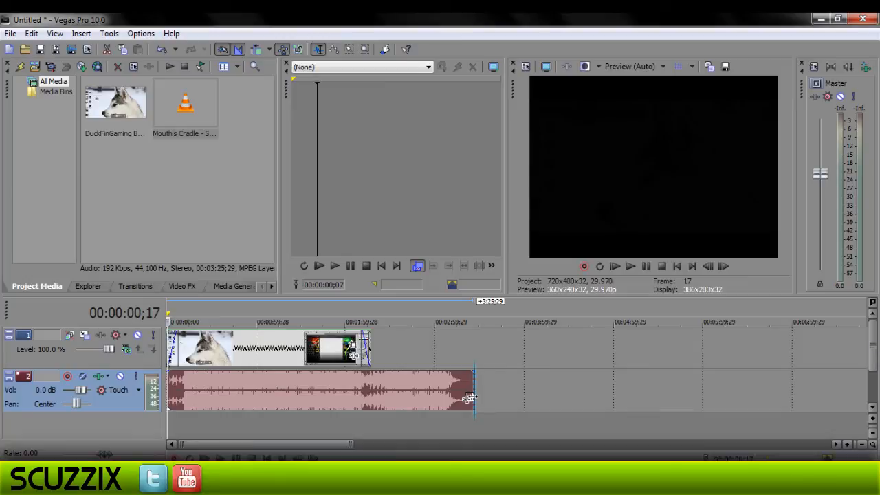
left_click_drag(470, 397, 365, 398)
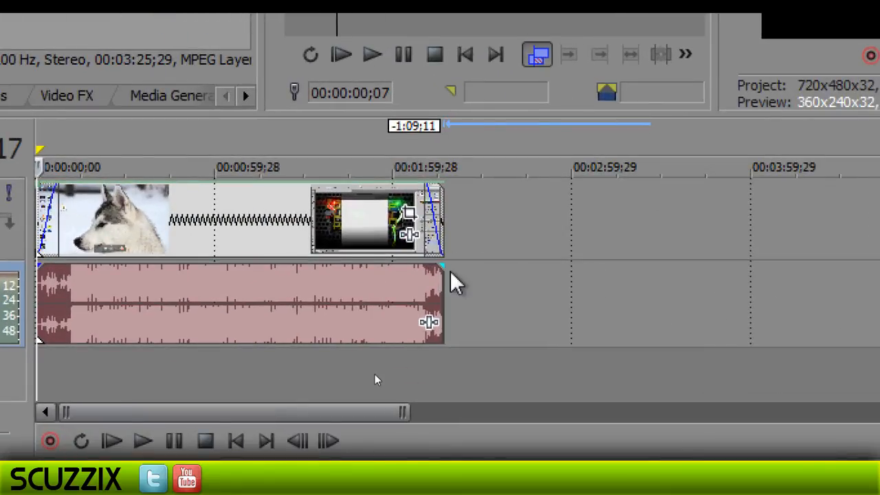
Step: Add a short fade-out at the music clip's end and a matching fade-in at its start
left_click_drag(443, 266, 429, 266)
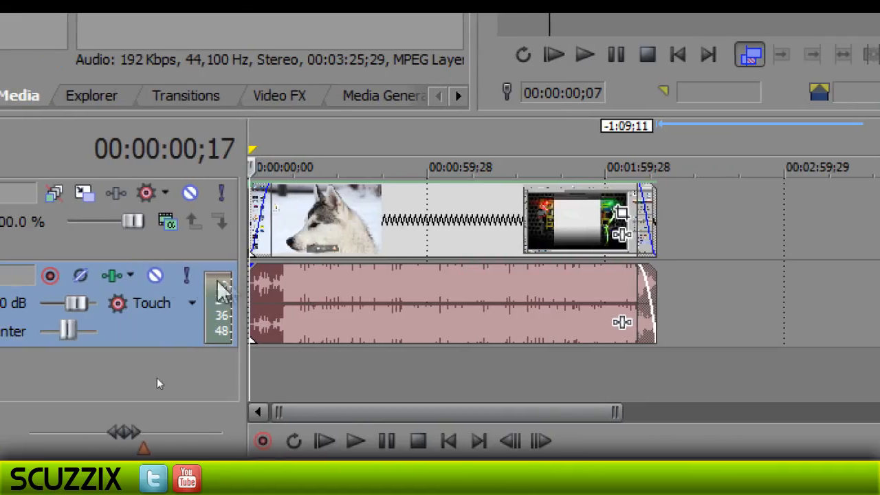
left_click_drag(250, 263, 270, 265)
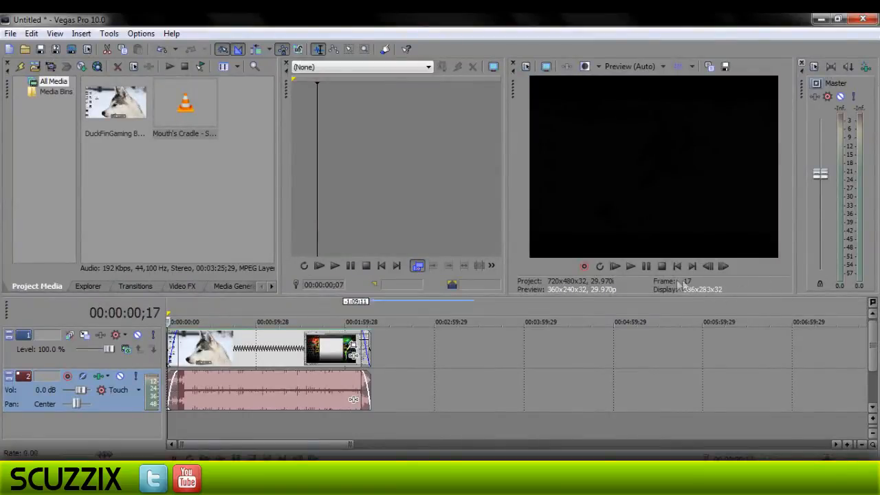
Step: Play the opening seconds to check the video and music fade-ins, then replay them from the project start and pause
left_click(630, 266)
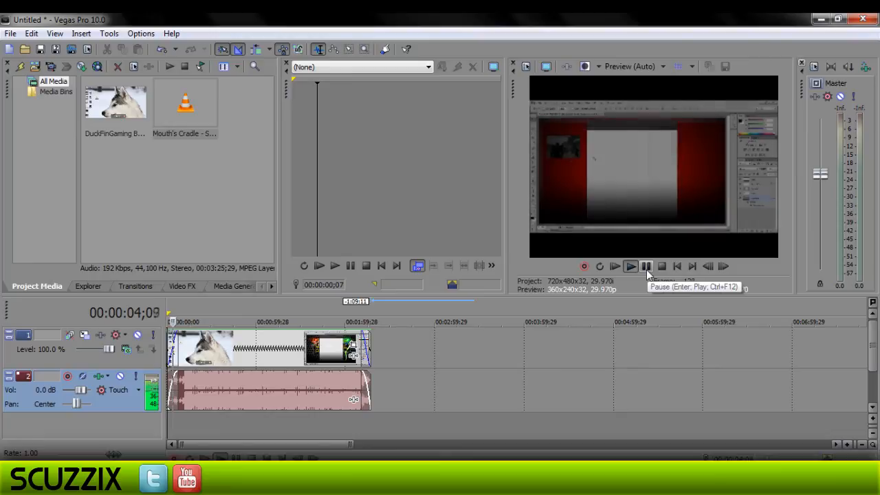
left_click(646, 267)
left_click(677, 267)
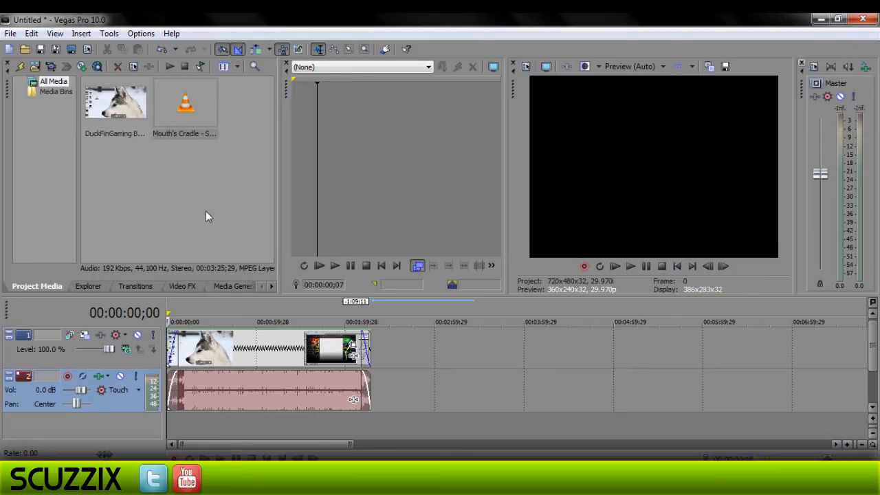
left_click(630, 267)
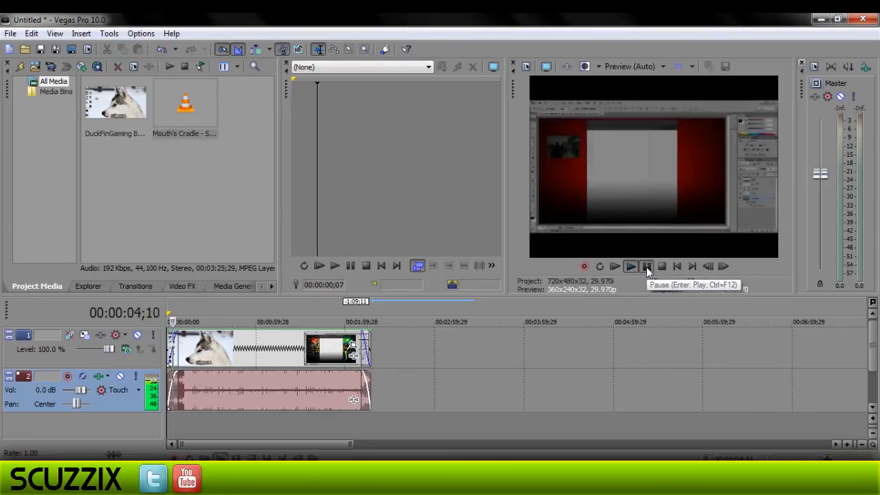
left_click(647, 267)
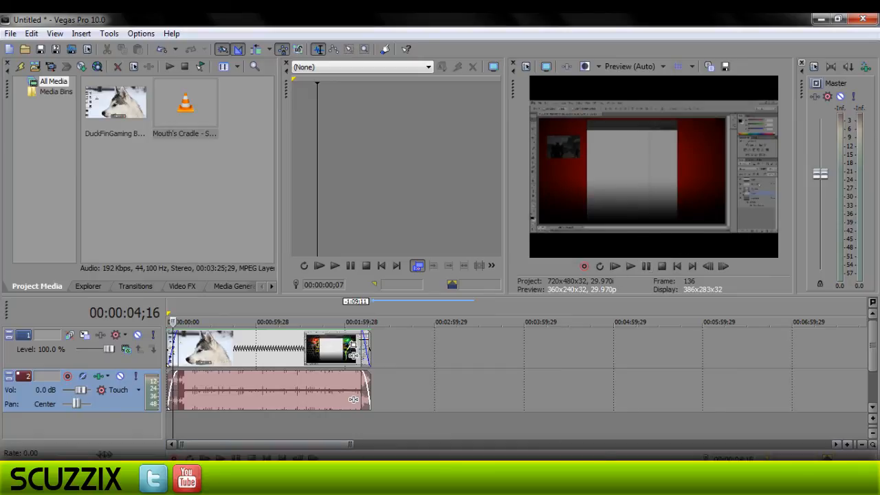
key("alt+Tab")
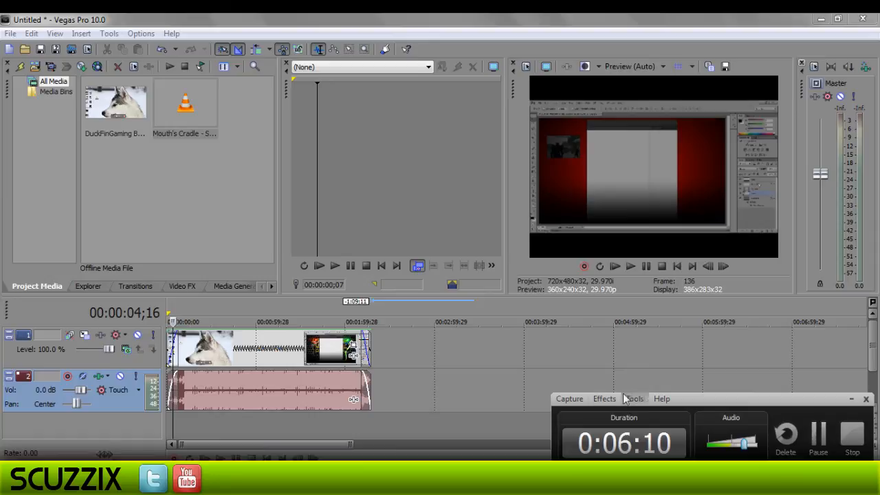
left_click(855, 426)
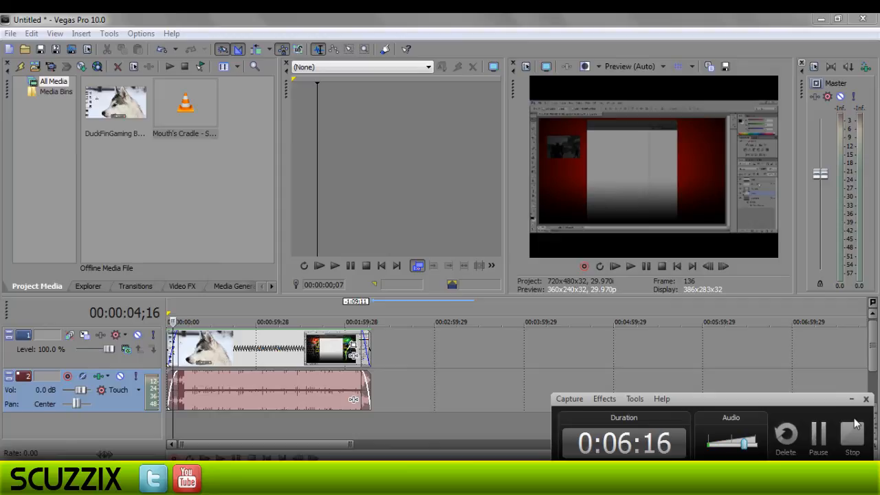